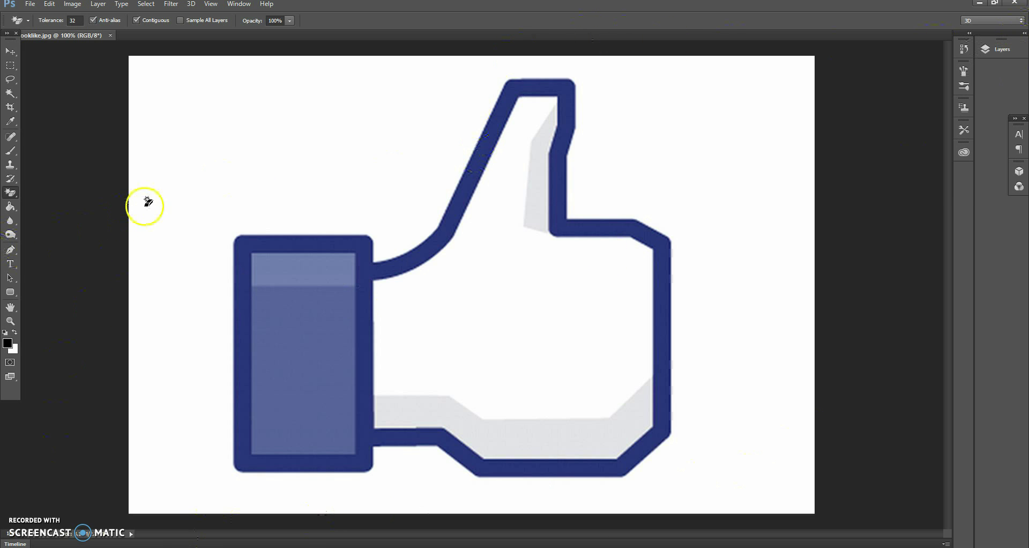
# Switch to the Magic Eraser Tool to erase the thumbs-up icon's white background
pyautogui.rightClick(10, 195)
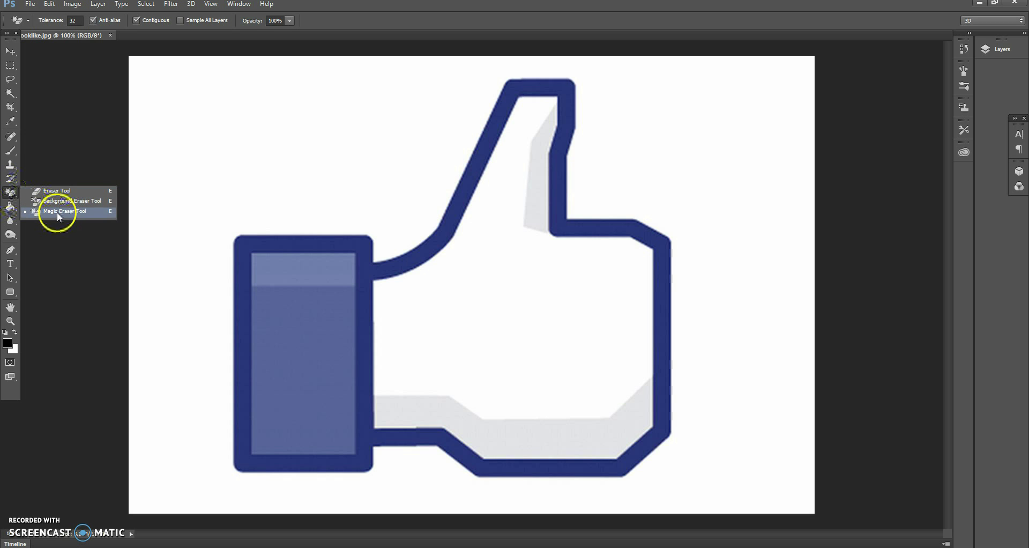
pyautogui.click(10, 193)
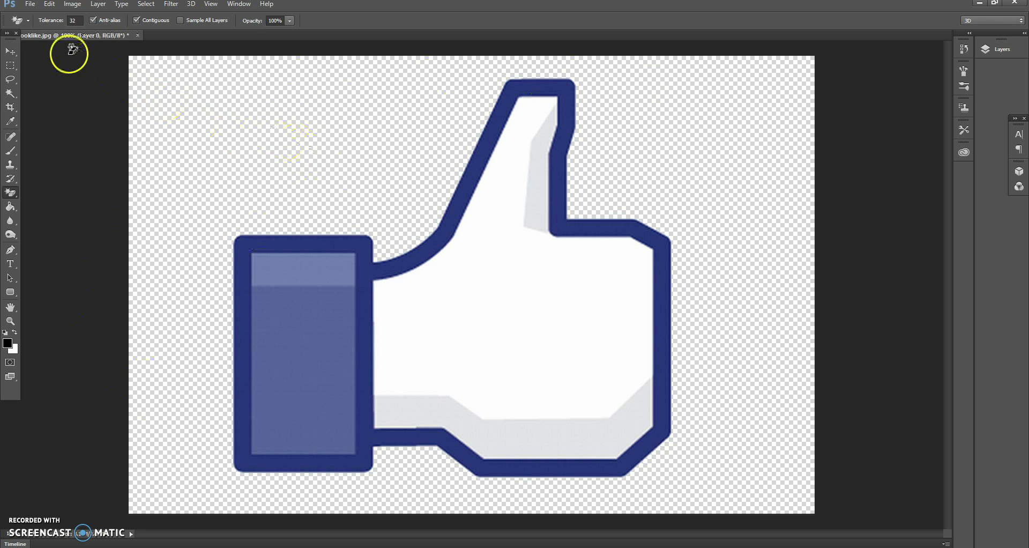
# Save the transparent thumbs-up as PNG file 'facebooklike', accepting the default PNG options
pyautogui.click(30, 6)
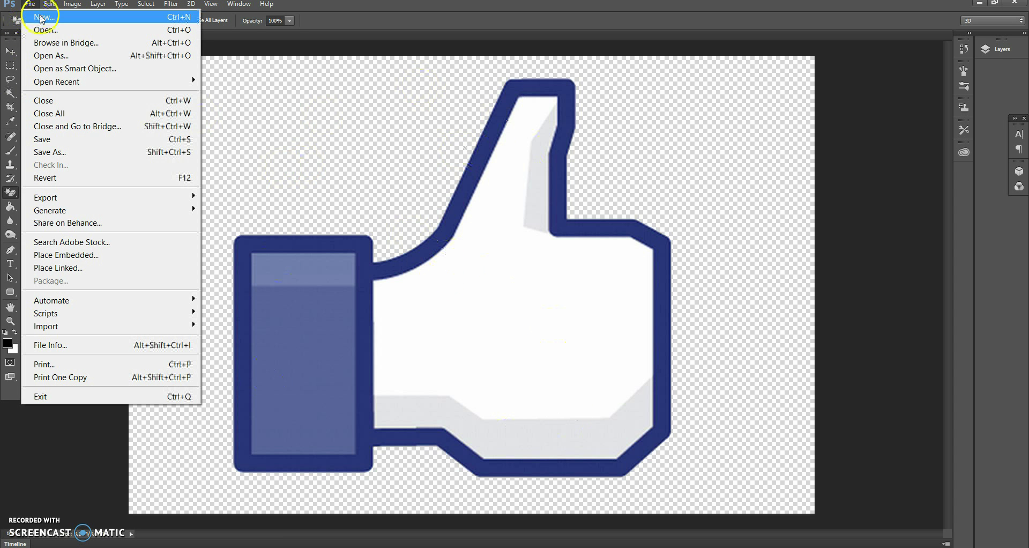
pyautogui.click(50, 153)
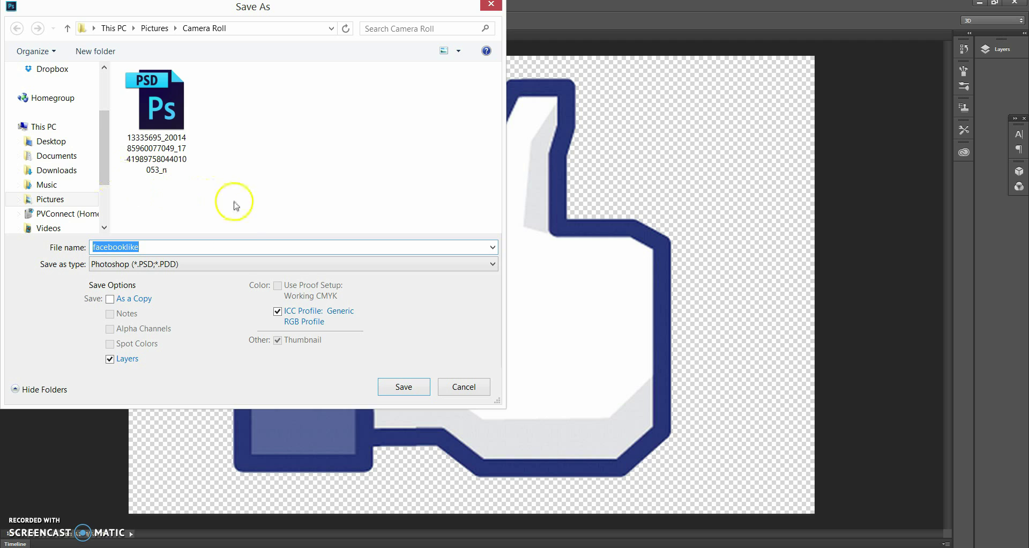
pyautogui.click(167, 268)
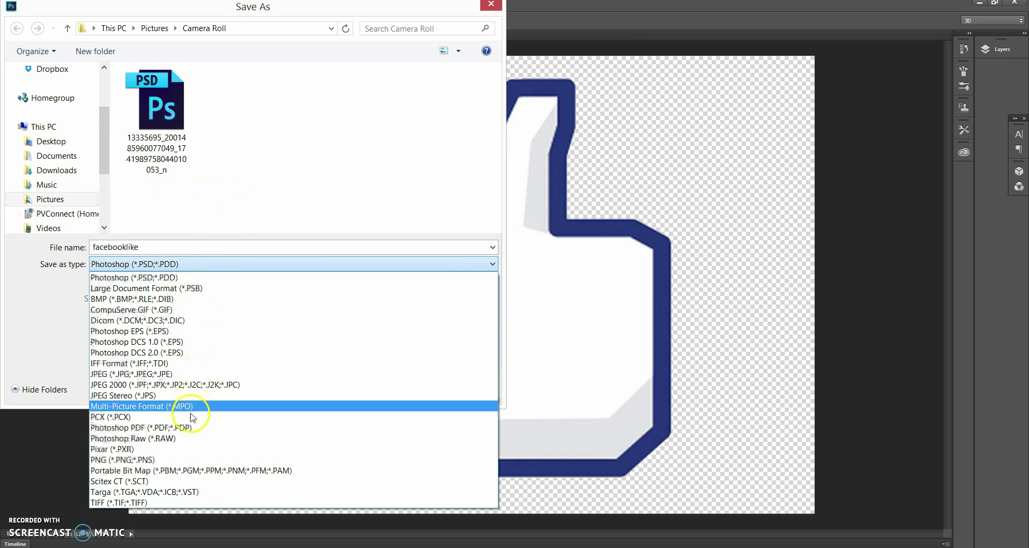
pyautogui.click(191, 461)
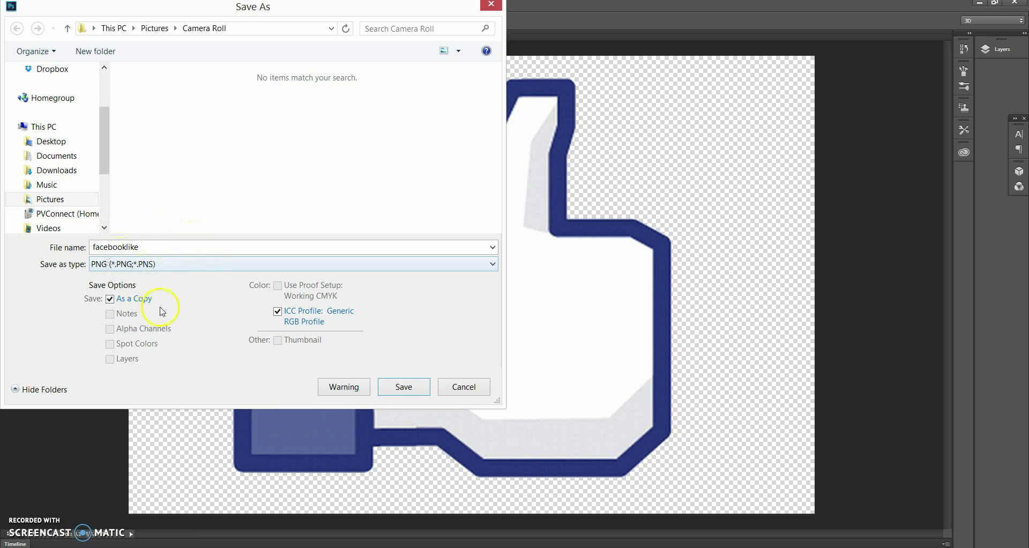
pyautogui.click(402, 388)
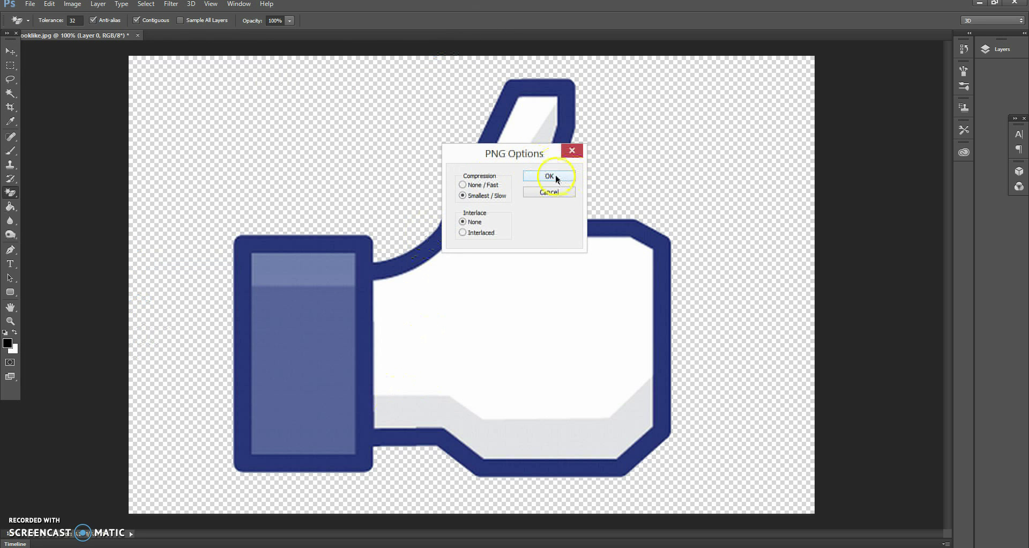
pyautogui.click(555, 175)
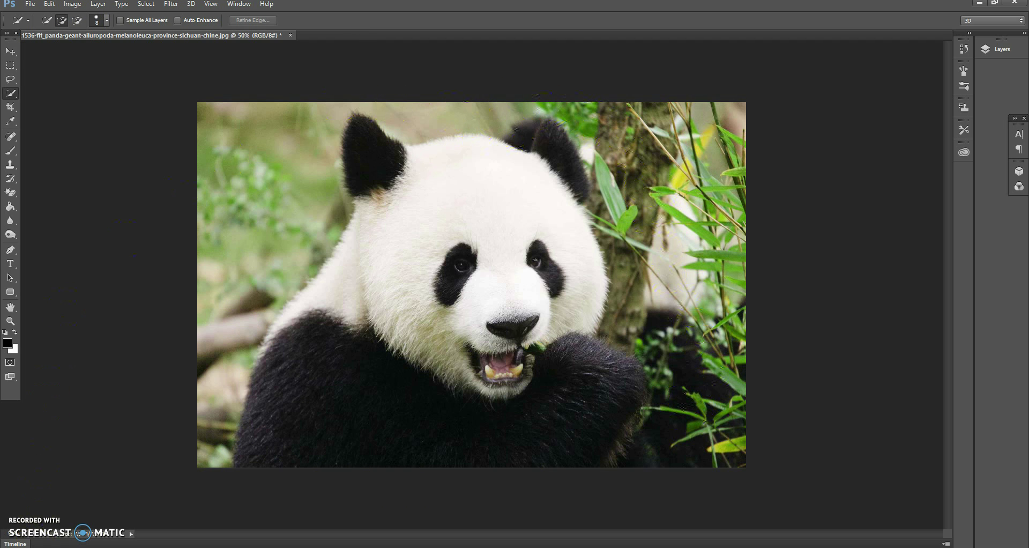
# Duplicate the panda photo's Background layer into a new 'Background copy' layer
pyautogui.click(996, 51)
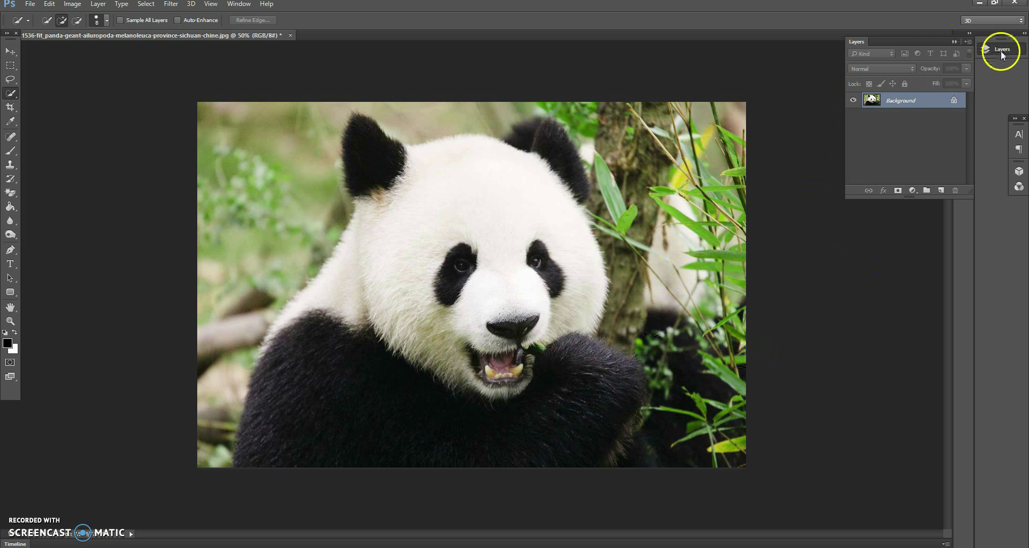
pyautogui.rightClick(893, 103)
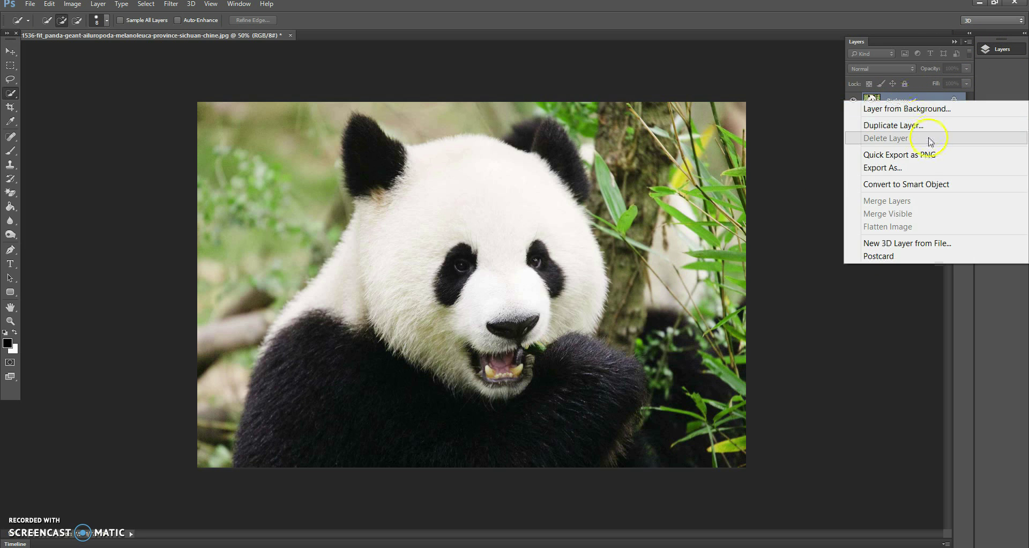
pyautogui.click(900, 126)
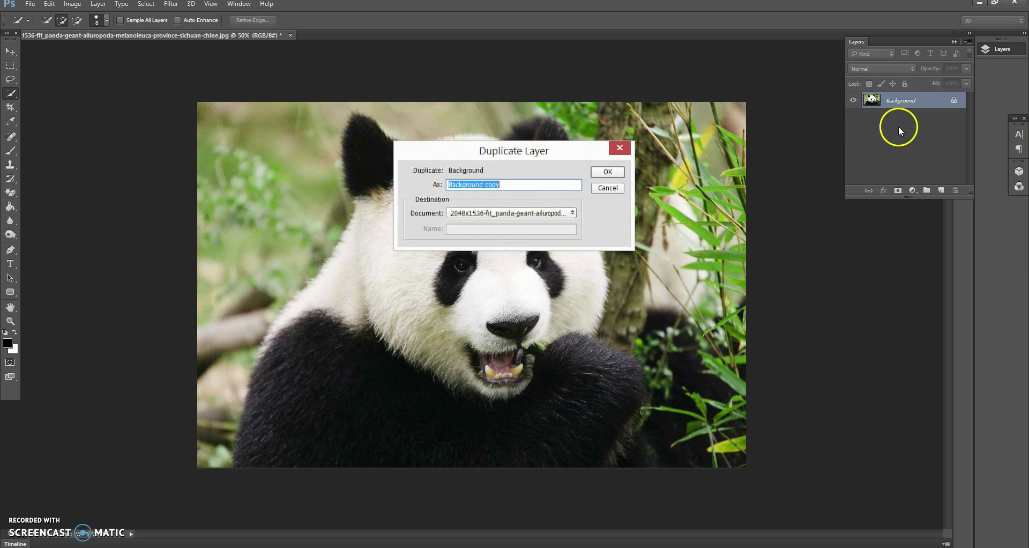
pyautogui.click(608, 172)
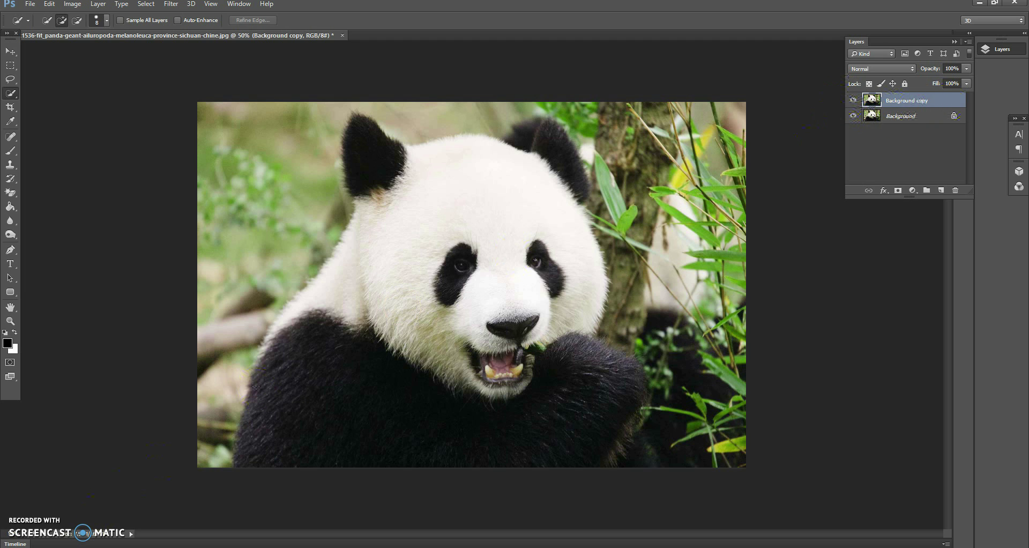
# Select the scenery around the panda with the Quick Selection Tool, enlarging the brush to 11
pyautogui.rightClick(21, 95)
pyautogui.click(44, 96)
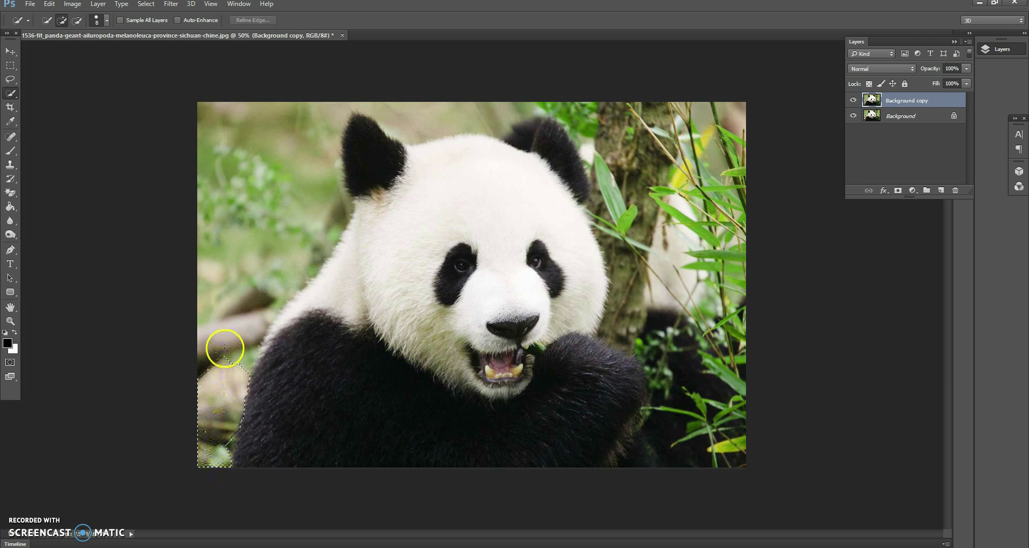
pyautogui.moveTo(234, 283); pyautogui.dragTo(255, 241)
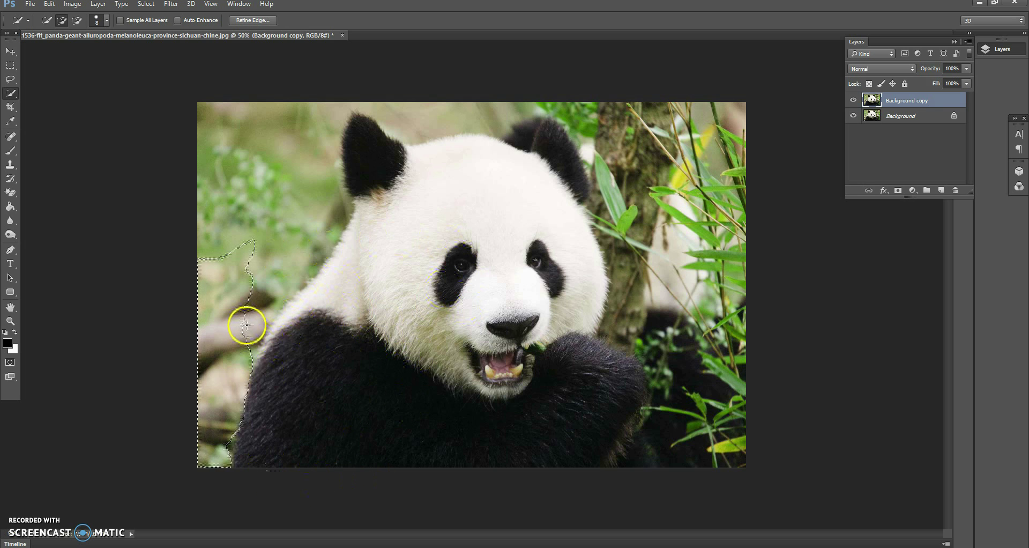
pyautogui.moveTo(256, 284)
pyautogui.mouseDown()
pyautogui.moveTo(259, 260)
pyautogui.moveTo(299, 213)
pyautogui.mouseUp()
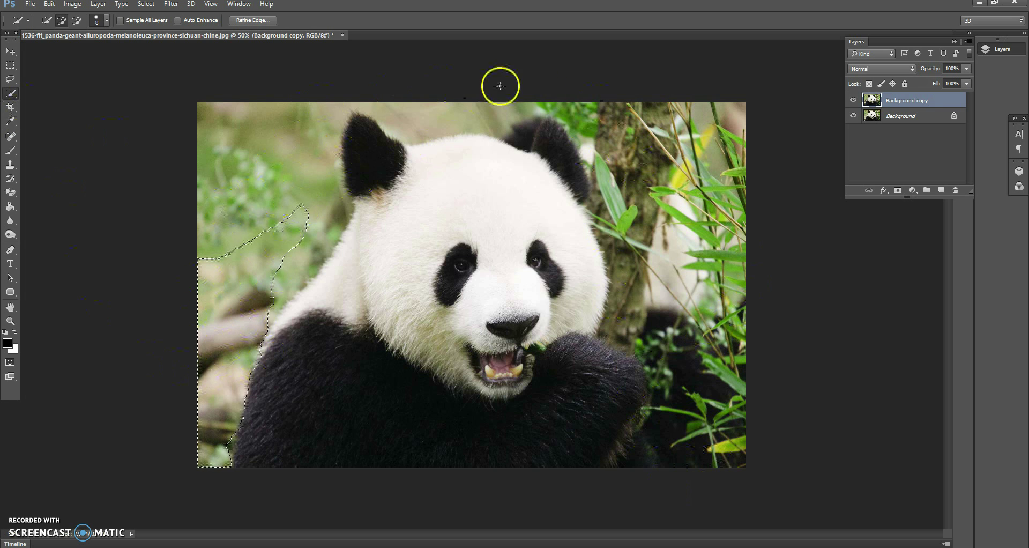
pyautogui.moveTo(228, 253)
pyautogui.mouseDown()
pyautogui.moveTo(264, 126)
pyautogui.moveTo(309, 112)
pyautogui.mouseUp()
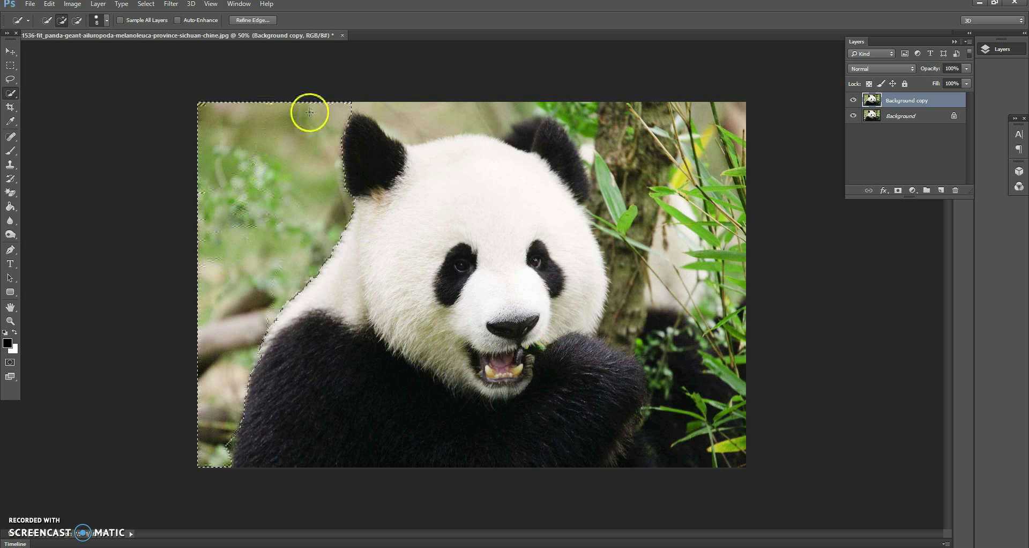
pyautogui.moveTo(601, 110); pyautogui.dragTo(670, 120)
pyautogui.moveTo(677, 238)
pyautogui.mouseDown()
pyautogui.moveTo(686, 409)
pyautogui.moveTo(635, 455)
pyautogui.moveTo(677, 349)
pyautogui.moveTo(700, 367)
pyautogui.moveTo(638, 199)
pyautogui.moveTo(663, 310)
pyautogui.moveTo(710, 198)
pyautogui.moveTo(746, 233)
pyautogui.moveTo(624, 133)
pyautogui.moveTo(581, 121)
pyautogui.mouseUp()
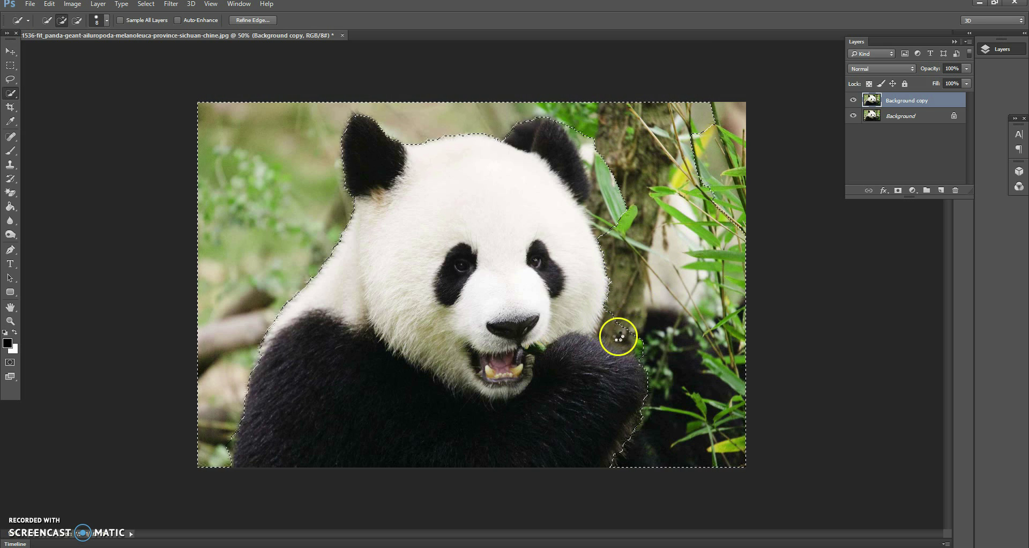
pyautogui.press(']')
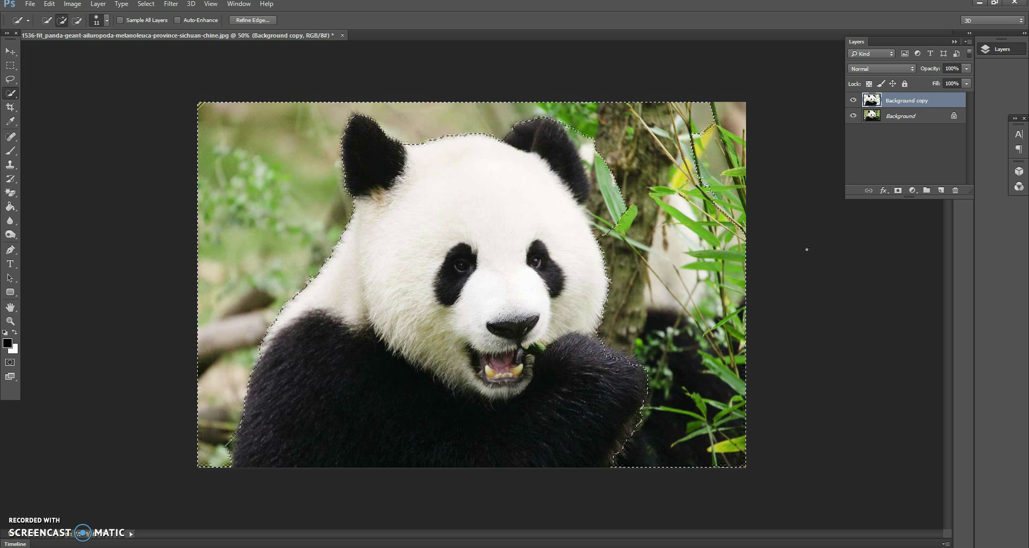
# Hide the original Background layer so the panda shows over transparency
pyautogui.click(853, 100)
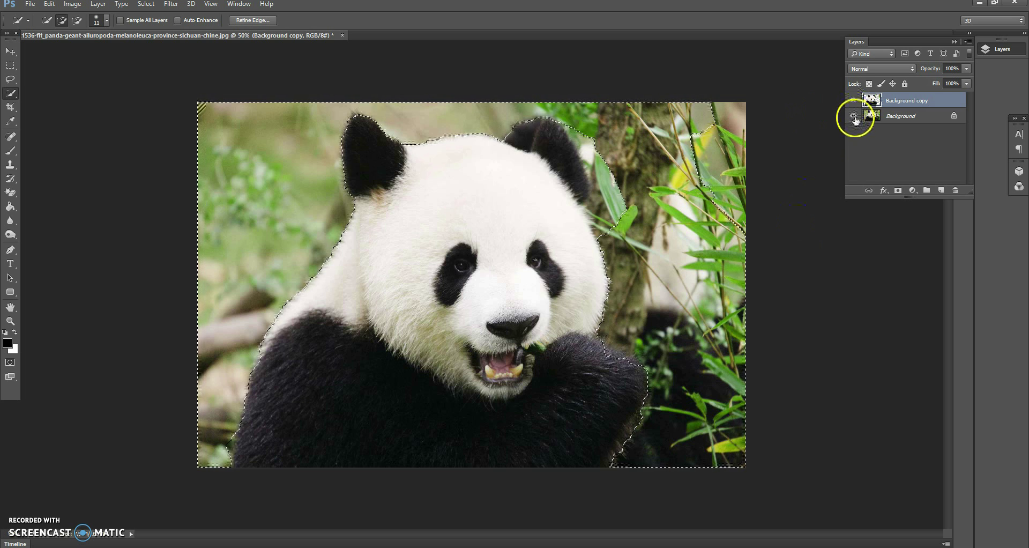
pyautogui.moveTo(854, 117)
pyautogui.mouseDown()
pyautogui.moveTo(928, 119)
pyautogui.moveTo(852, 117)
pyautogui.mouseUp()
pyautogui.click(853, 117)
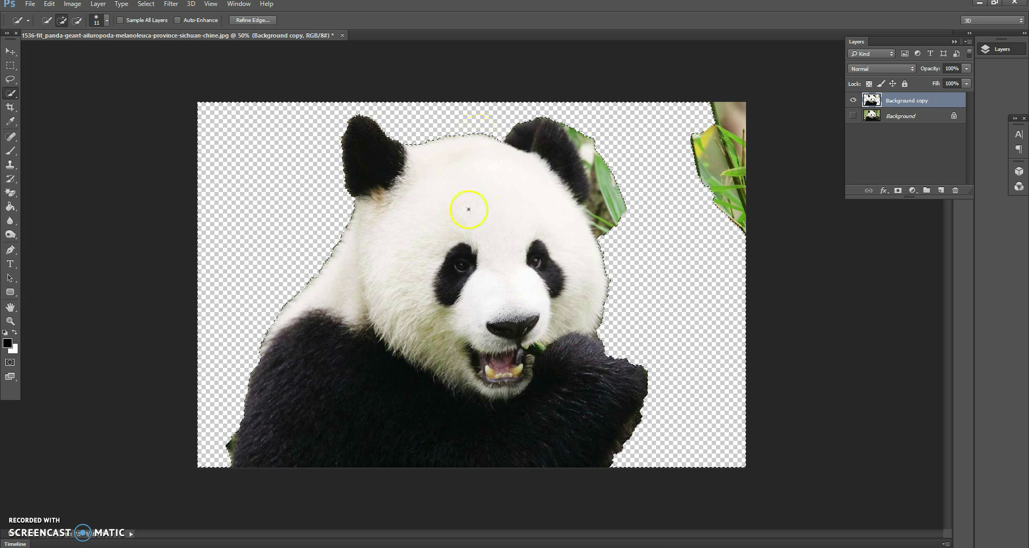
pyautogui.press('e')
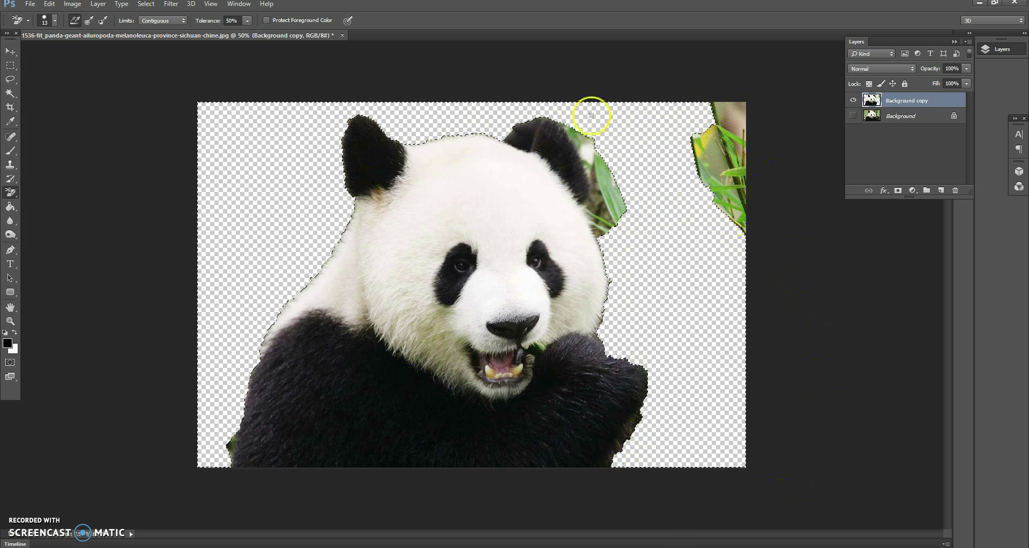
# Switch to the Background Eraser Tool with a 50 px brush
pyautogui.click(12, 94)
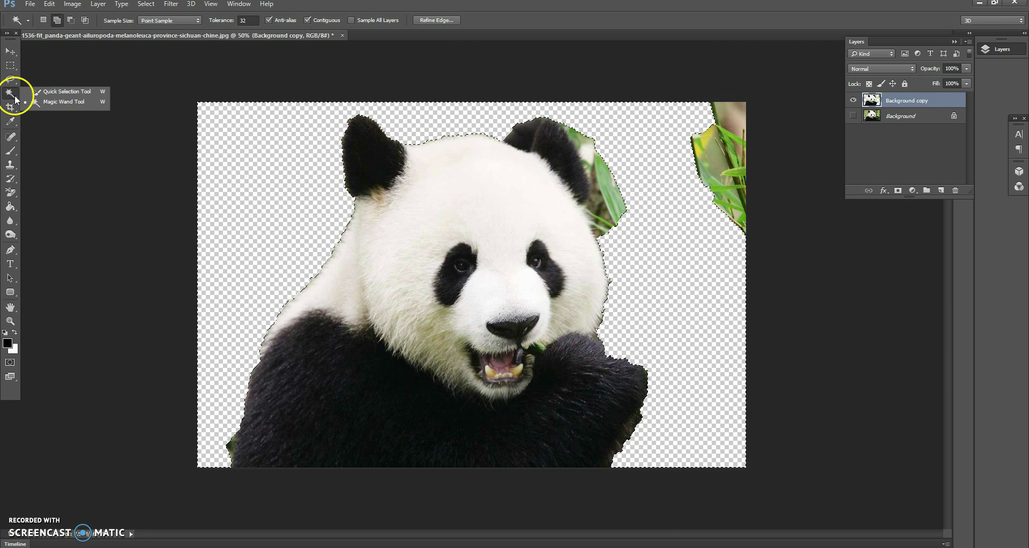
pyautogui.click(45, 104)
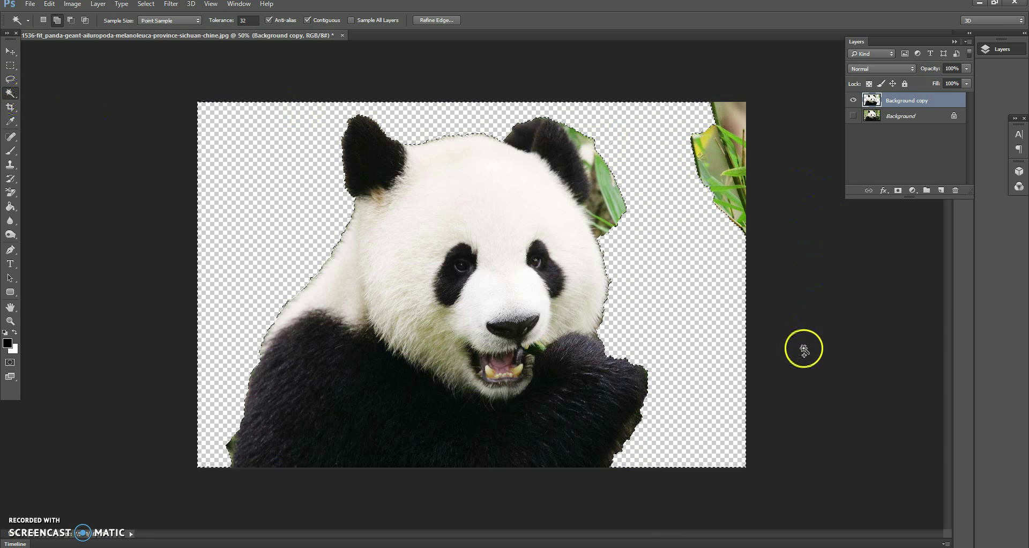
pyautogui.click(11, 194)
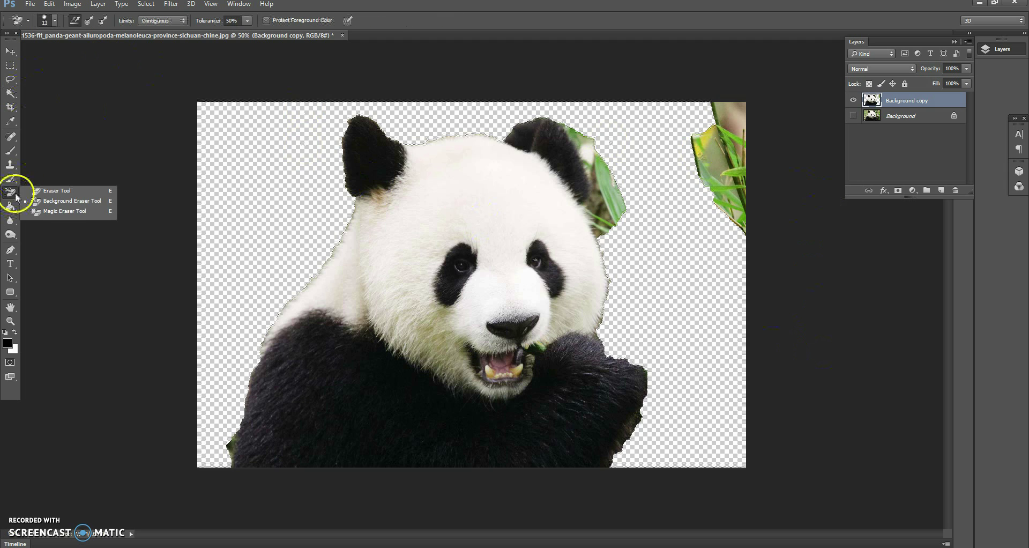
pyautogui.click(78, 202)
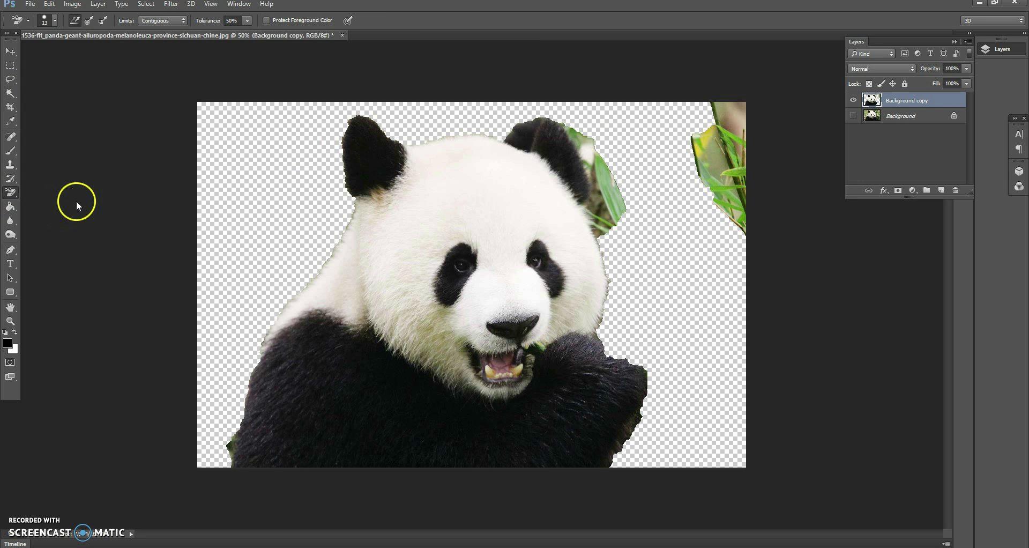
pyautogui.click(53, 23)
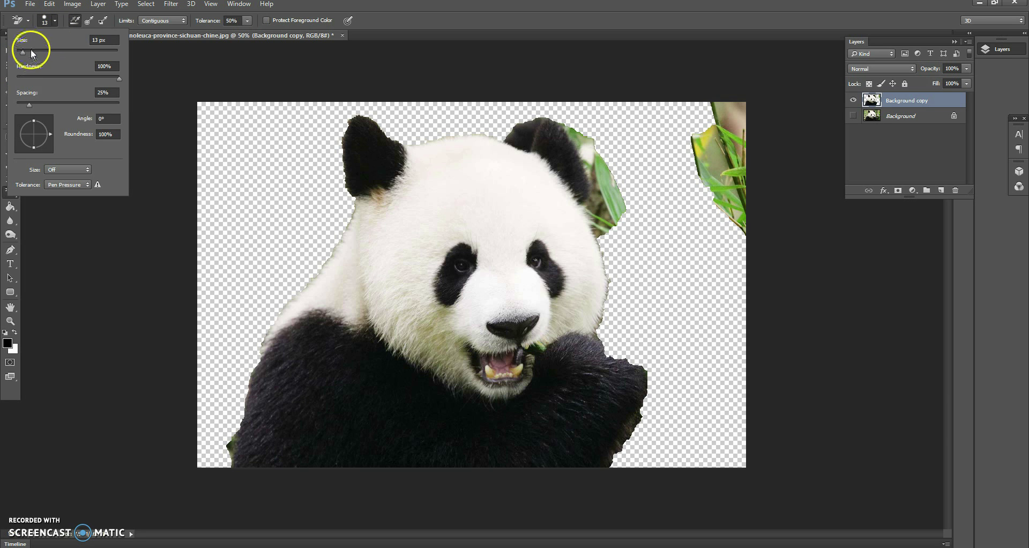
pyautogui.moveTo(23, 55); pyautogui.dragTo(44, 58)
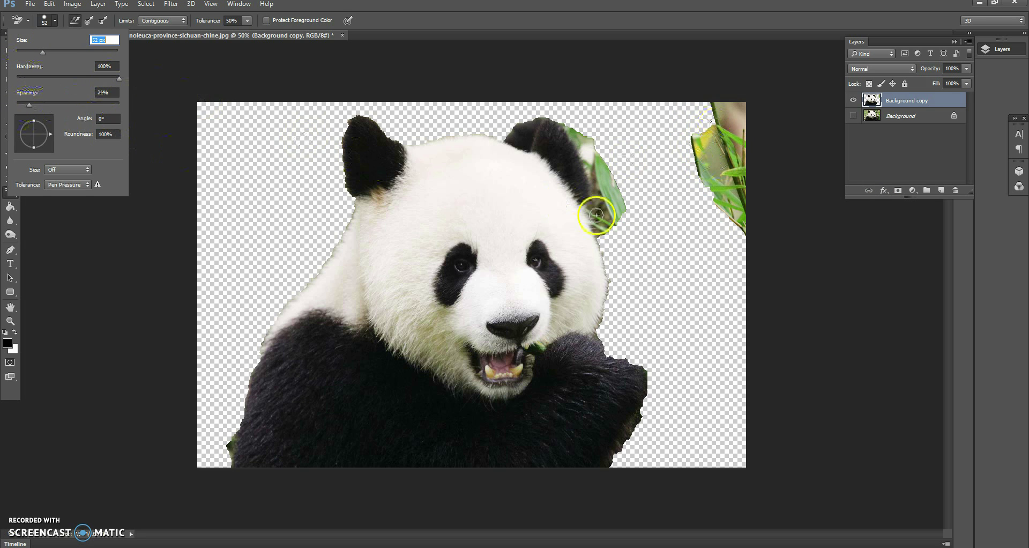
pyautogui.click(47, 21)
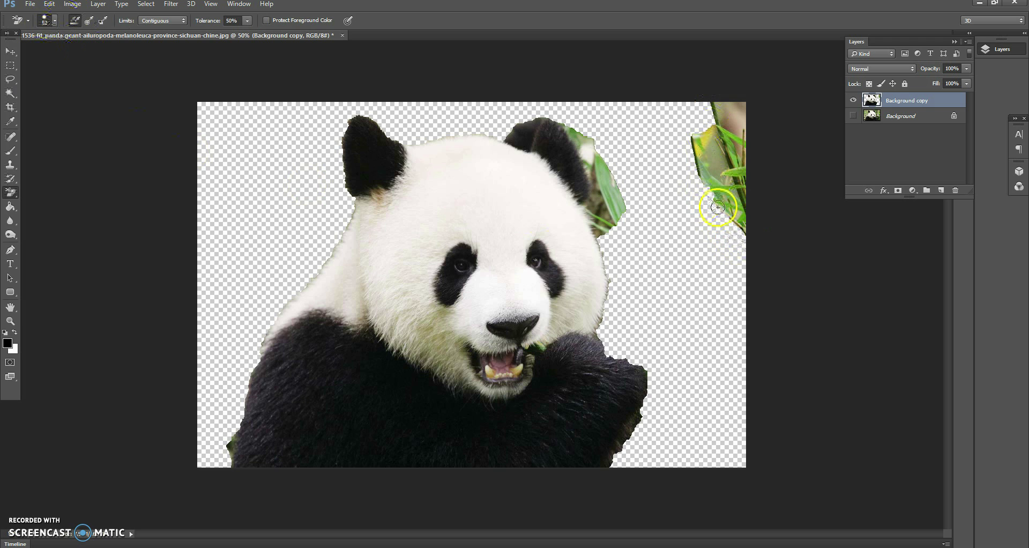
# Erase the leftover bamboo leaves along the image's right edge
pyautogui.moveTo(720, 194)
pyautogui.mouseDown()
pyautogui.moveTo(702, 141)
pyautogui.moveTo(707, 156)
pyautogui.moveTo(678, 127)
pyautogui.mouseUp()
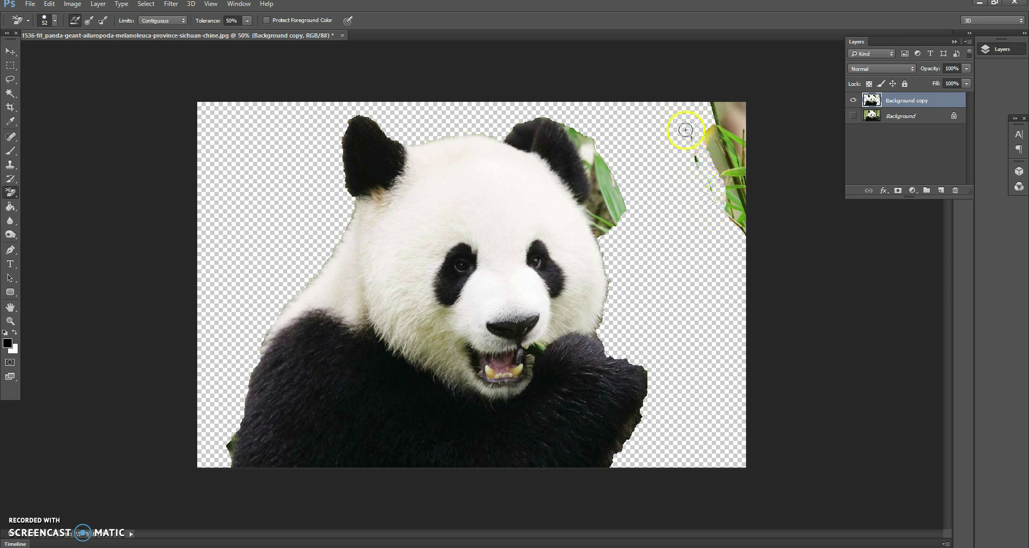
pyautogui.moveTo(706, 199)
pyautogui.mouseDown()
pyautogui.moveTo(698, 164)
pyautogui.moveTo(755, 236)
pyautogui.moveTo(737, 204)
pyautogui.moveTo(716, 190)
pyautogui.moveTo(748, 224)
pyautogui.moveTo(712, 193)
pyautogui.mouseUp()
pyautogui.moveTo(744, 230)
pyautogui.mouseDown()
pyautogui.moveTo(731, 138)
pyautogui.moveTo(739, 106)
pyautogui.moveTo(736, 209)
pyautogui.moveTo(736, 173)
pyautogui.moveTo(753, 209)
pyautogui.mouseUp()
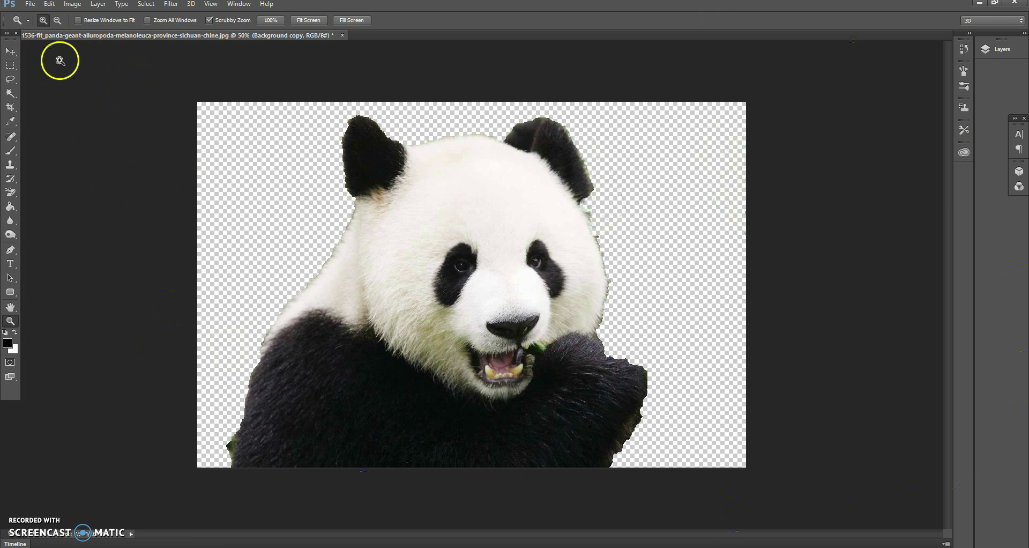
# Save the panda cutout as PNG file 'panda' in Camera Roll, accepting the PNG options
pyautogui.click(32, 5)
pyautogui.click(70, 152)
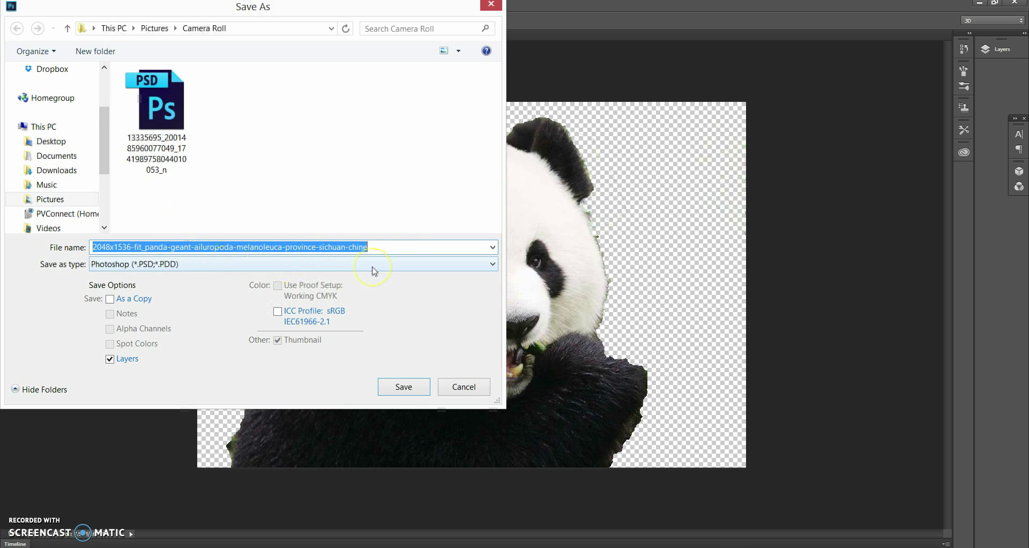
pyautogui.press('BackSpace')
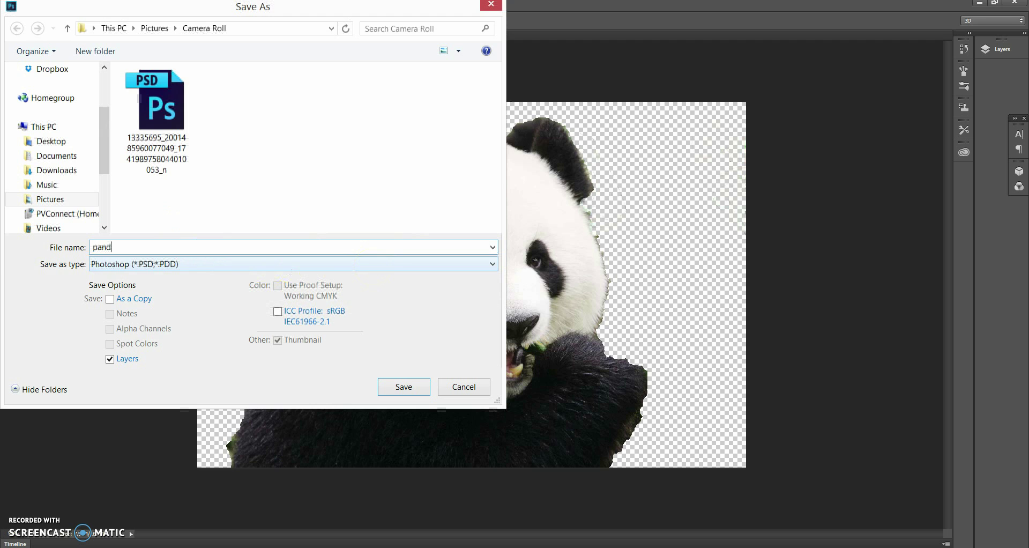
pyautogui.click(213, 265)
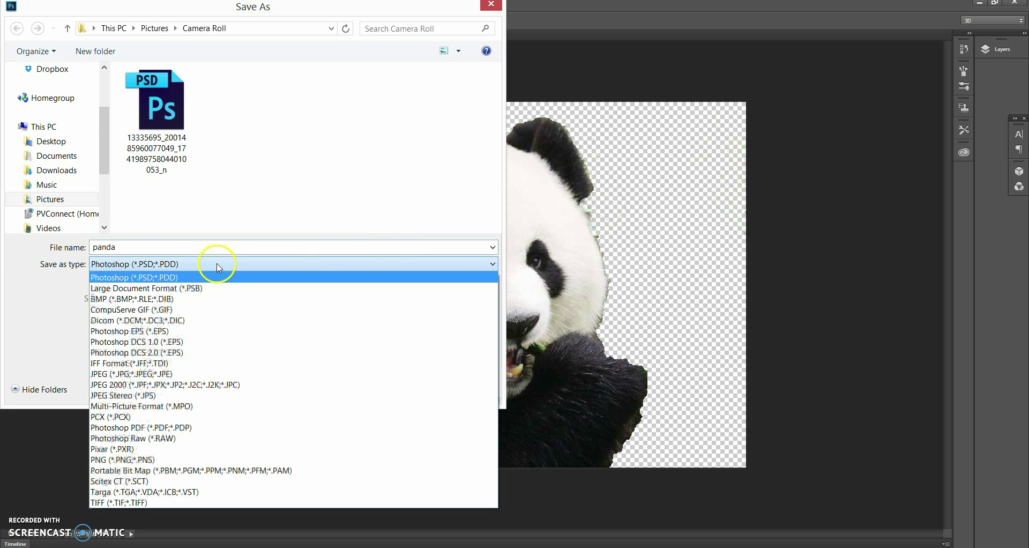
pyautogui.click(164, 459)
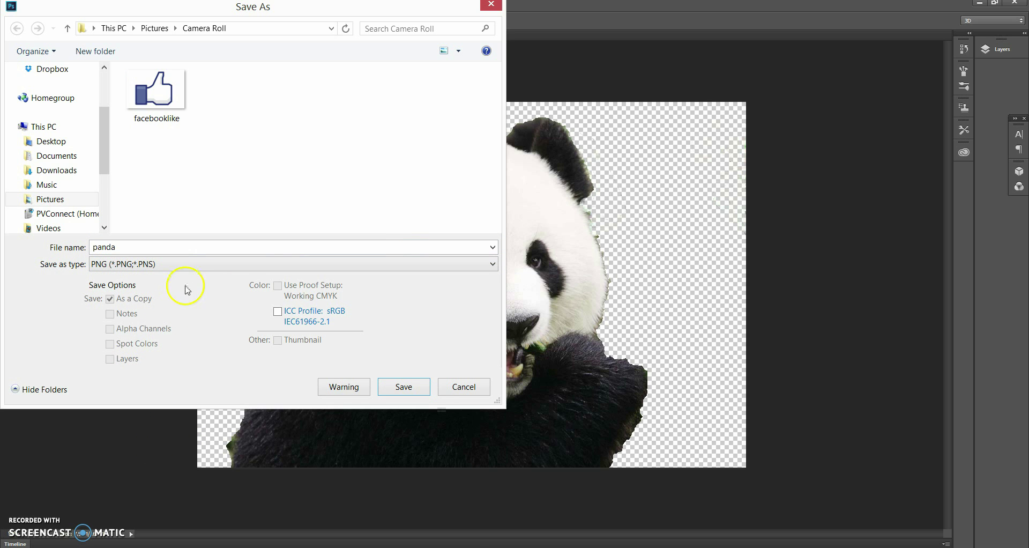
pyautogui.click(405, 388)
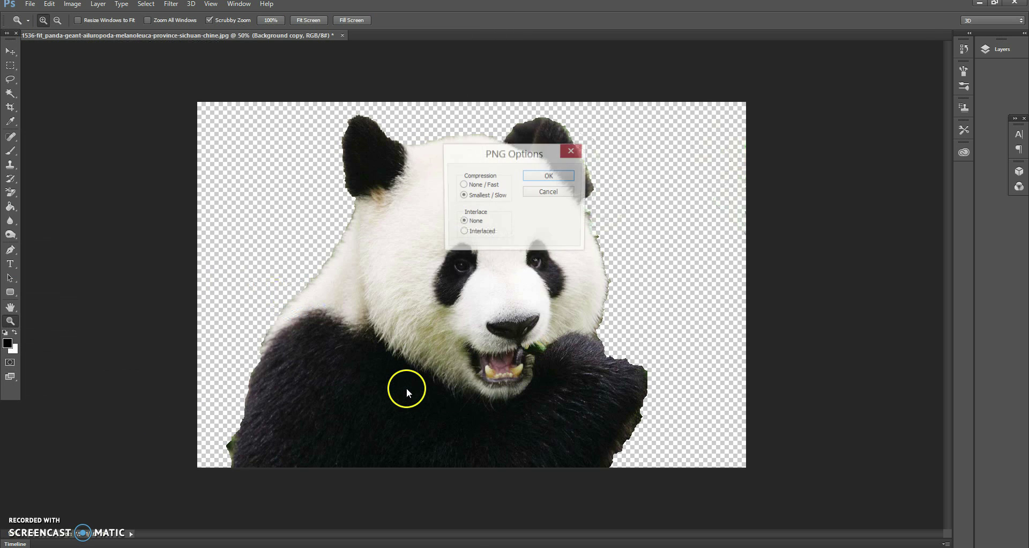
pyautogui.click(529, 178)
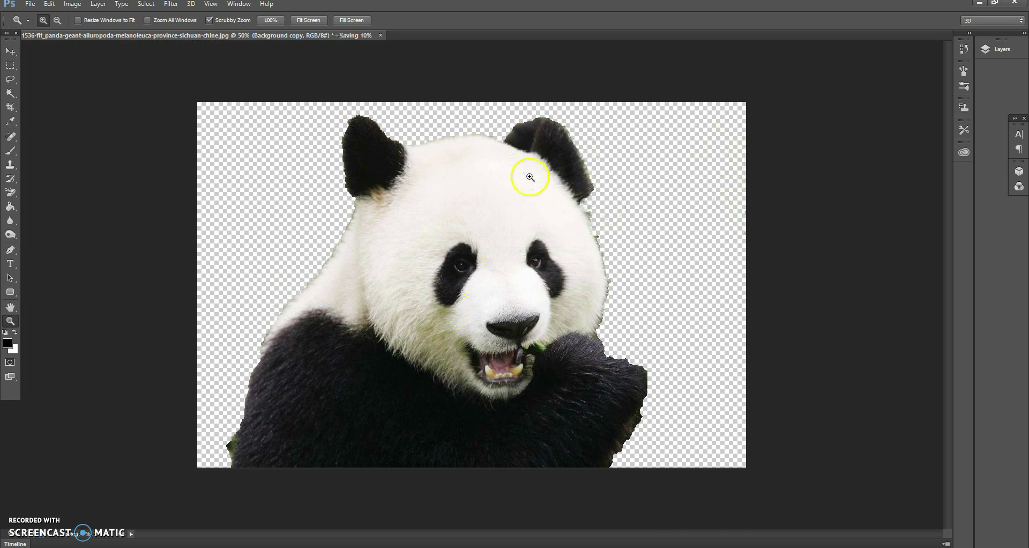